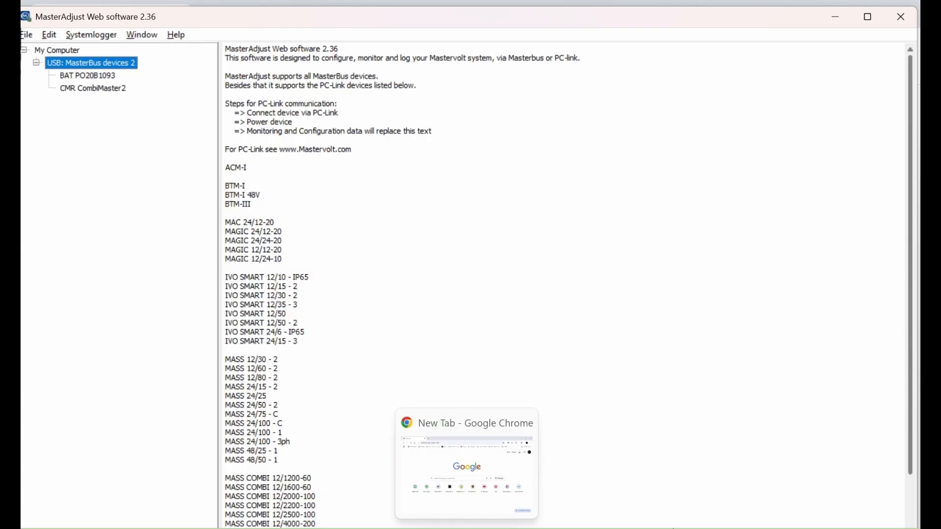
Switch to Chrome and open the Pelagic Power shop at shop.pelagic-power.com
click(467, 528)
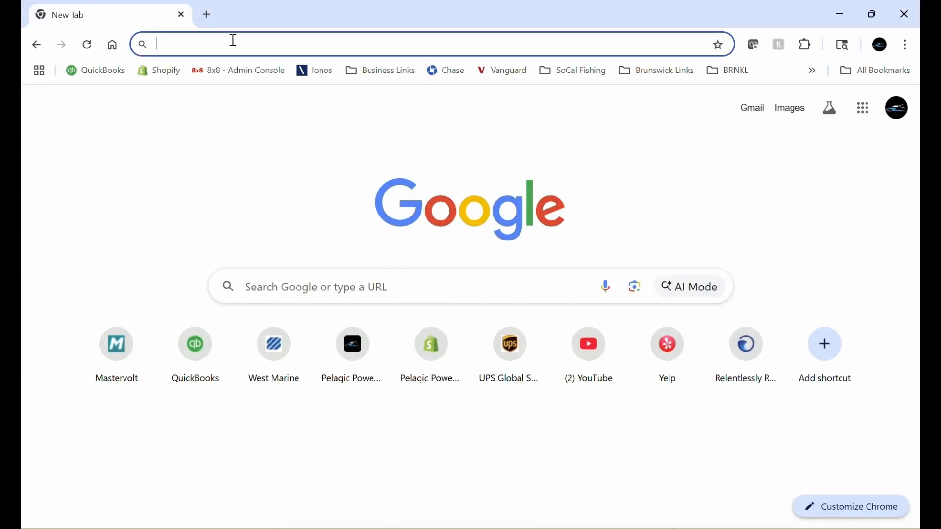
click(234, 42)
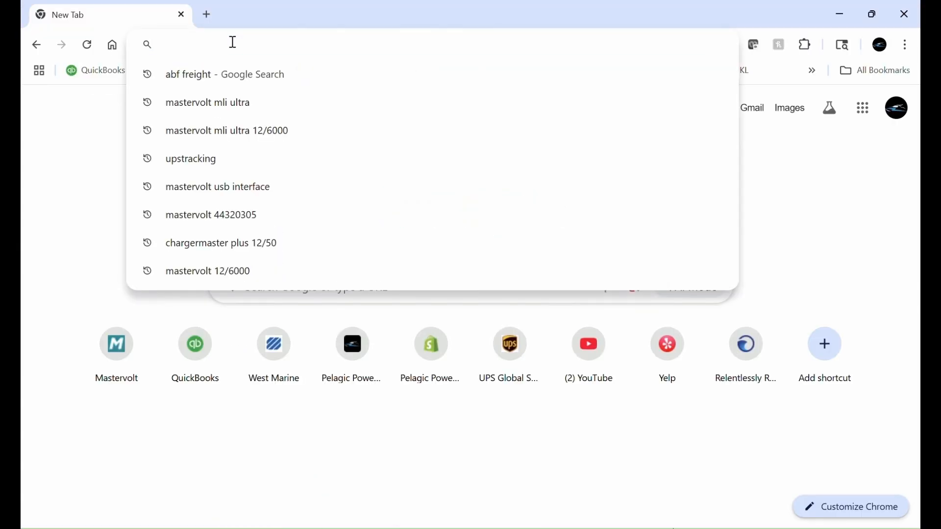
text(pe)
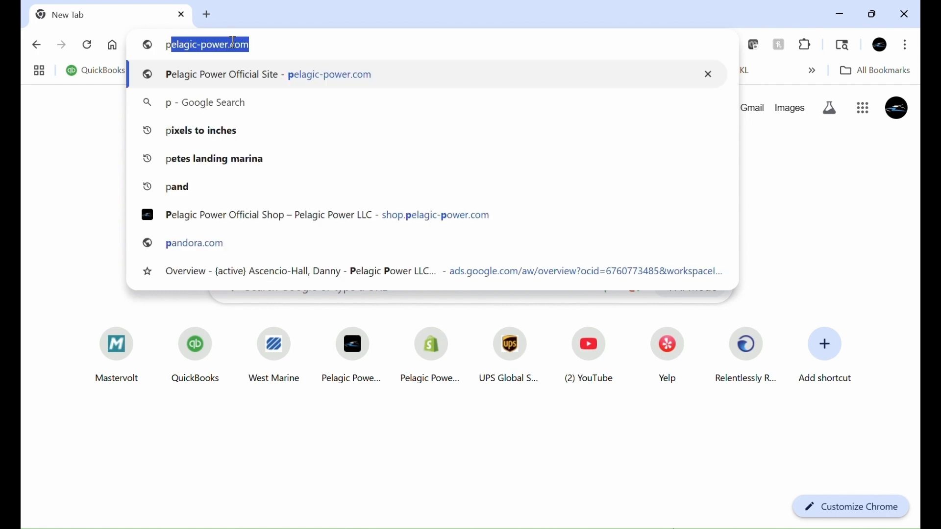
key(BackSpace)
key(BackSpace)
key(BackSpace)
text(shop.)
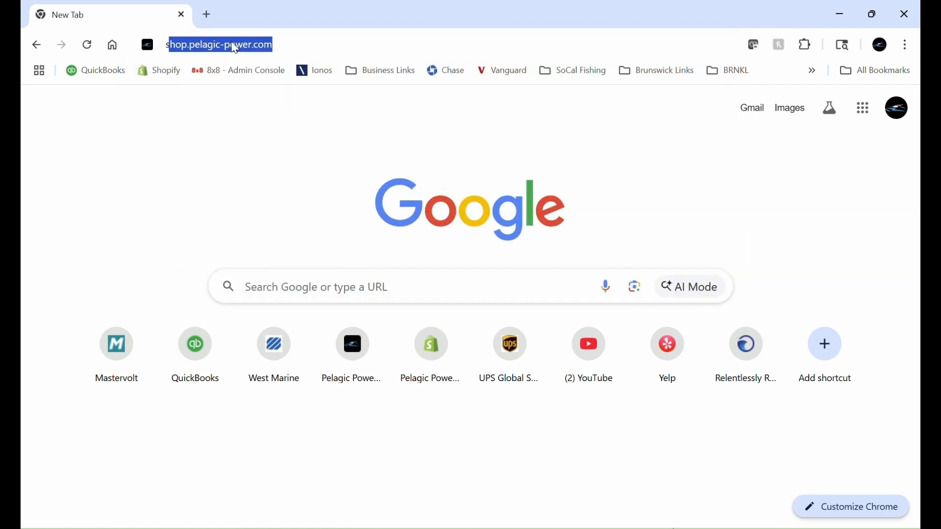
key(Return)
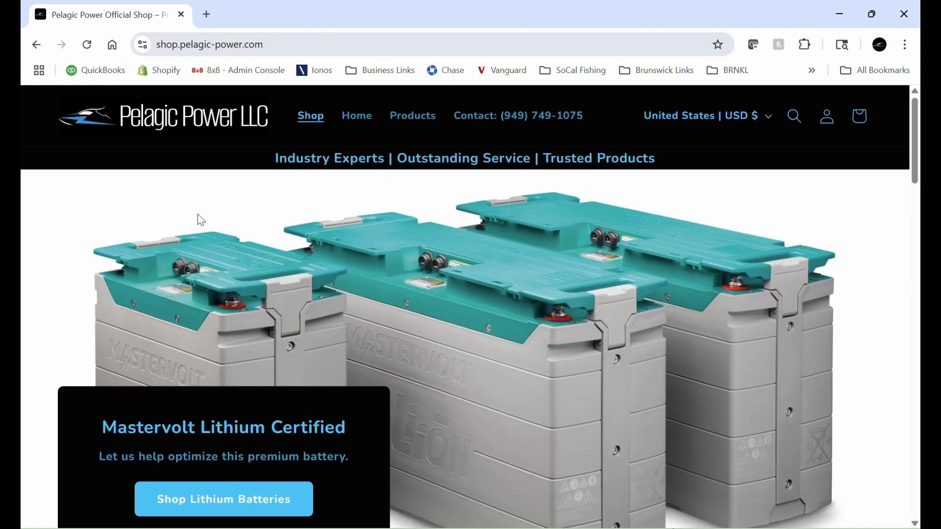
Search the shop for "usb in" and review the Mastervolt & CZone 77030100 USB Interface product page down to its attachments
click(795, 116)
text(usb in)
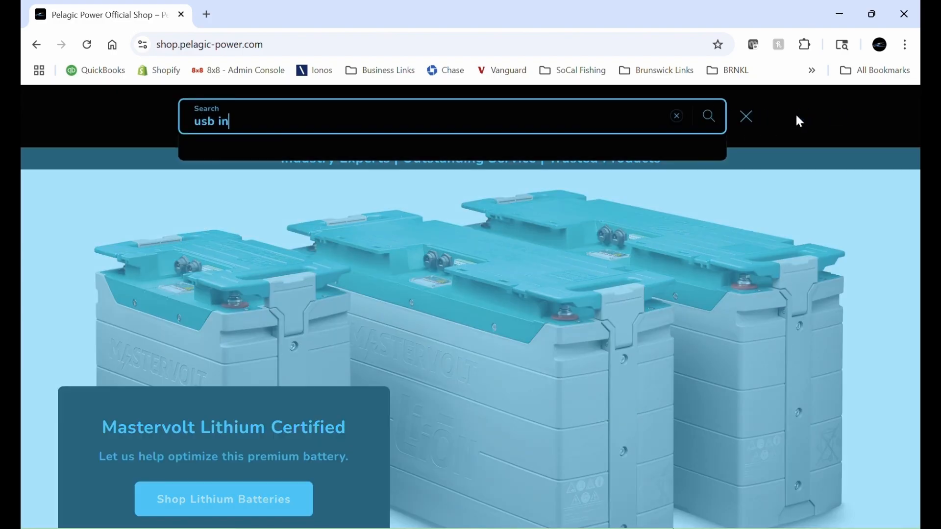
click(534, 183)
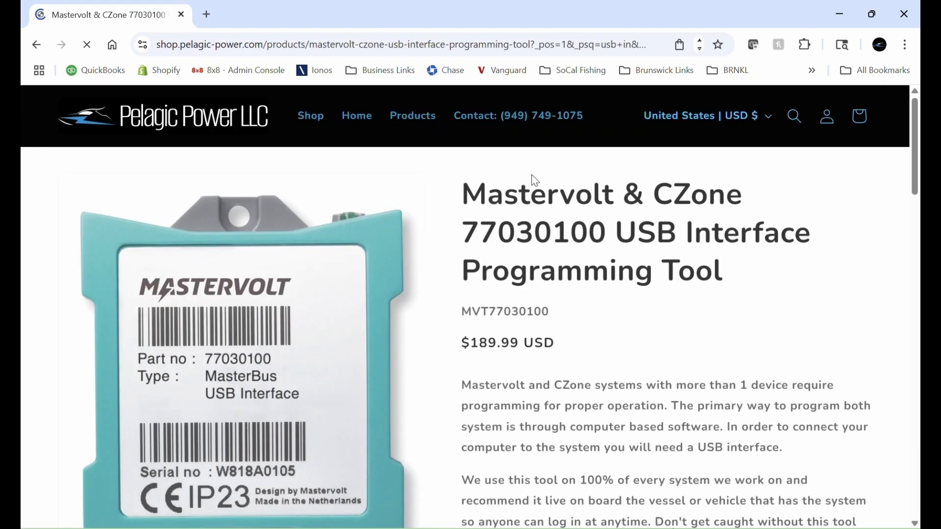
scroll(485, 280, down, 7)
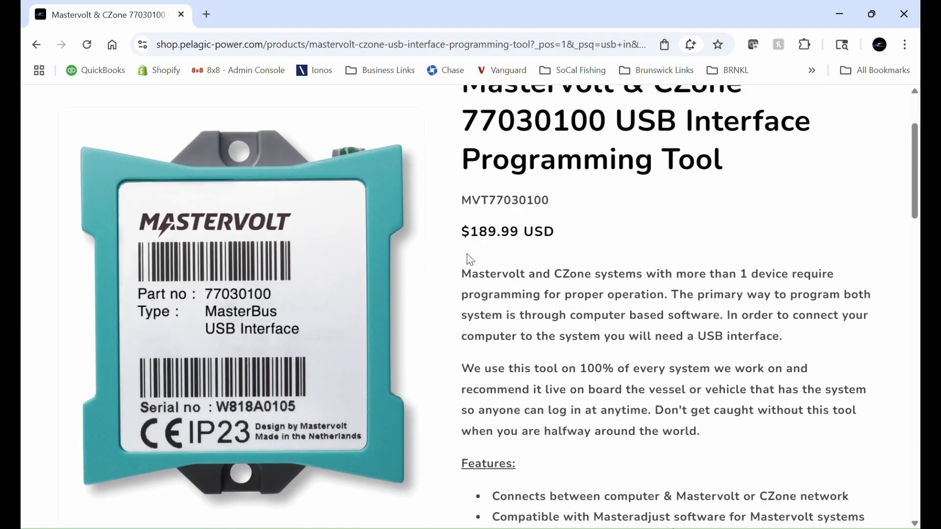
scroll(451, 241, down, 9)
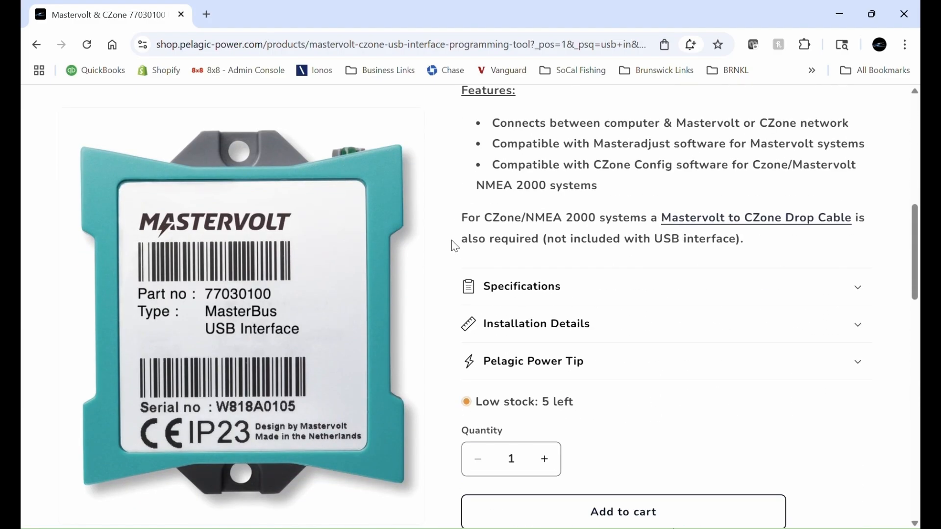
scroll(454, 231, down, 3)
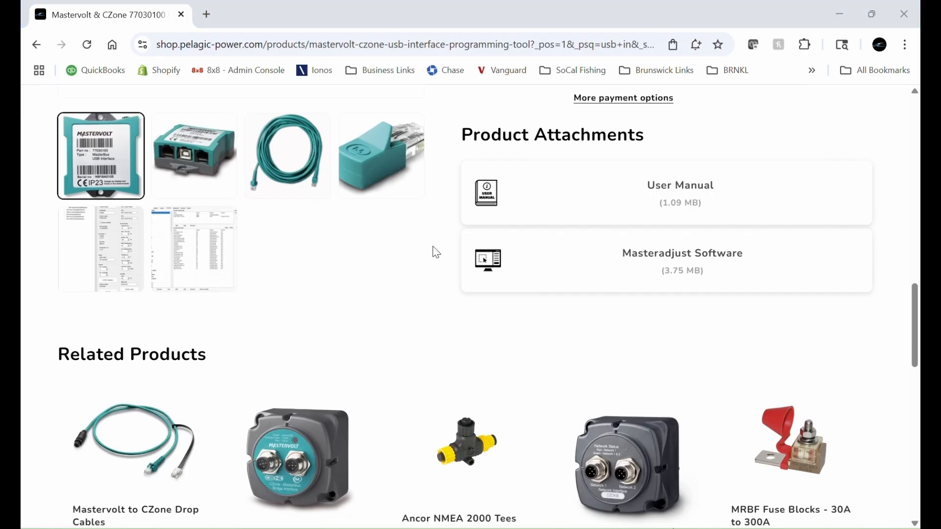
Switch back to MasterAdjust and view the summaries of the battery and the CombiMaster2
key(alt+Tab)
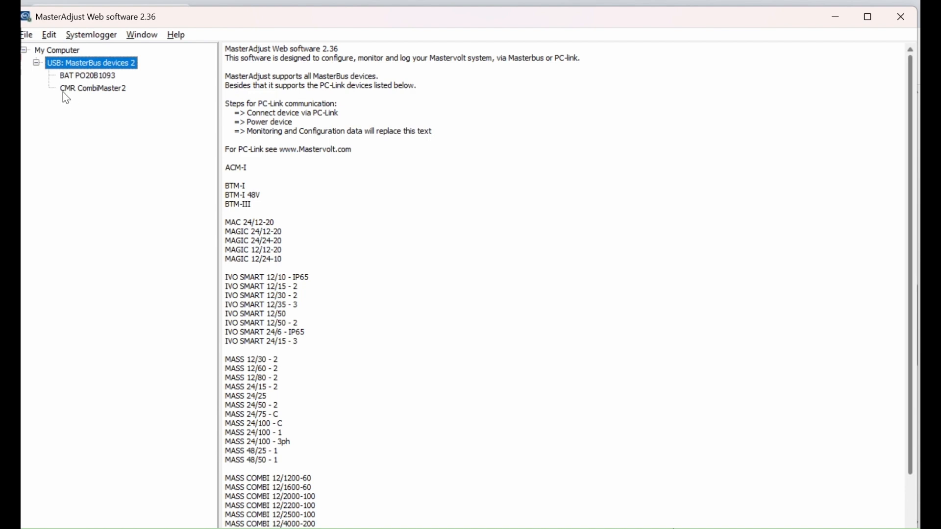
click(69, 78)
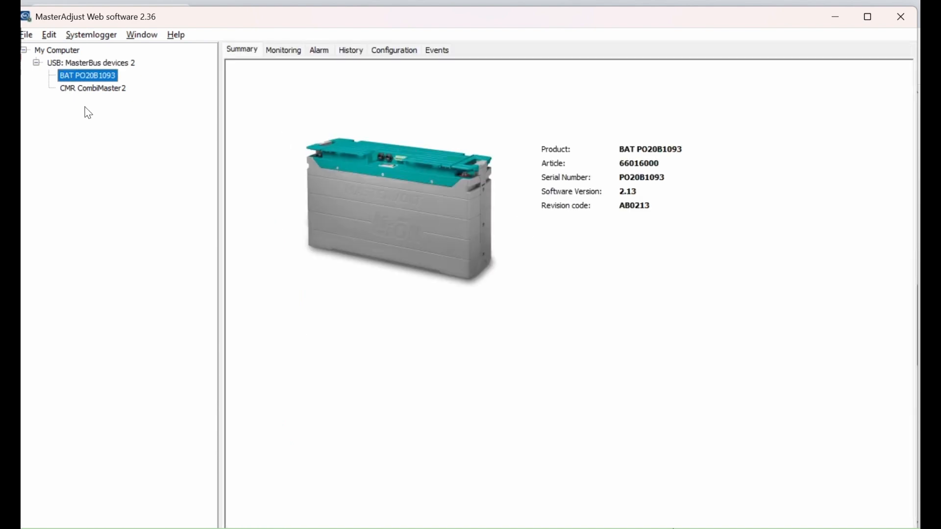
click(83, 92)
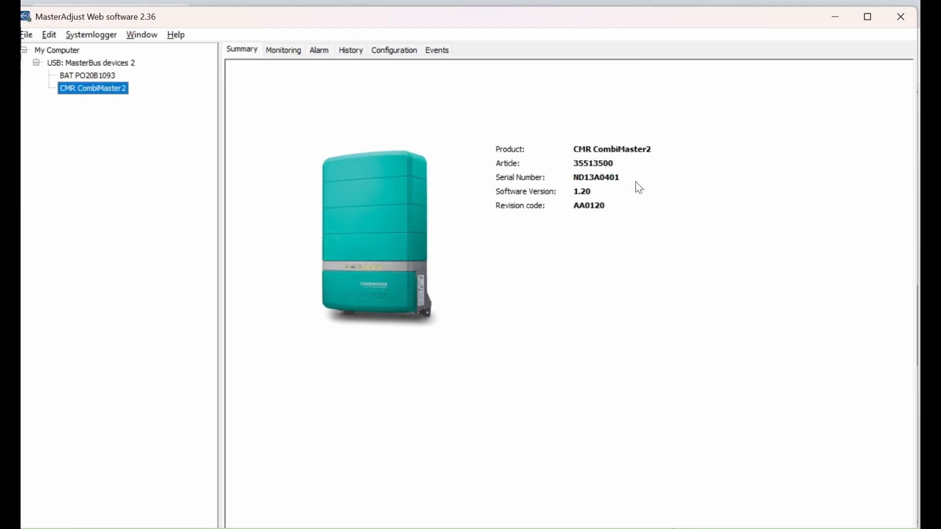
Log in to all MasterBus devices with the installer password
right_click(86, 64)
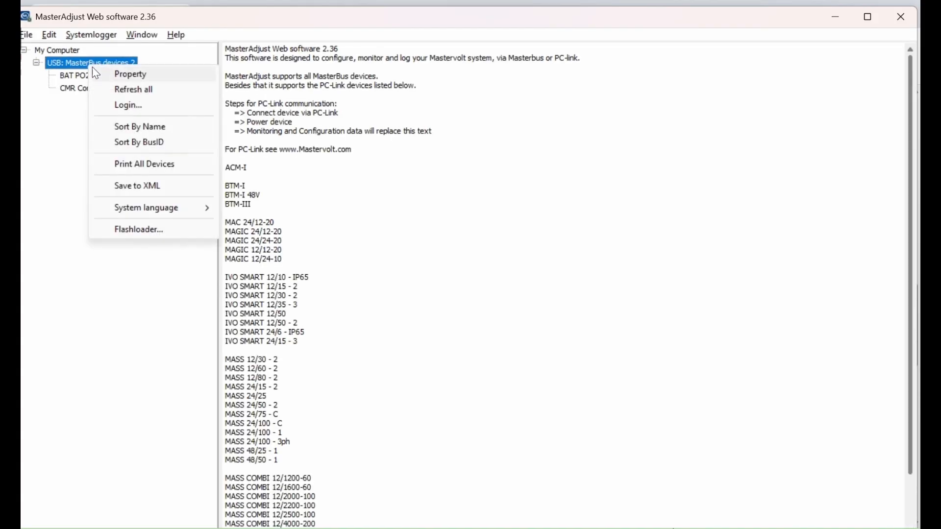
click(145, 105)
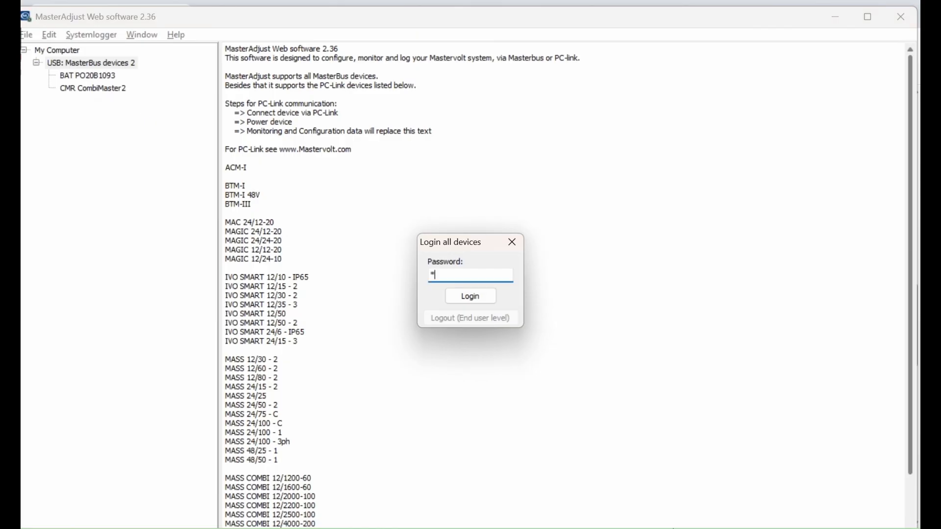
key(Return)
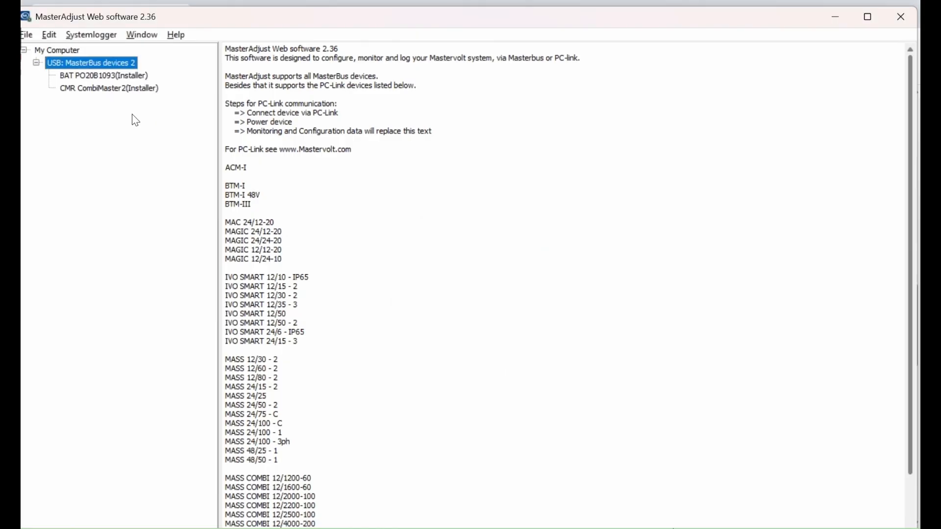
Open the CombiMaster2's monitoring data and switch its charger off and back on
click(88, 91)
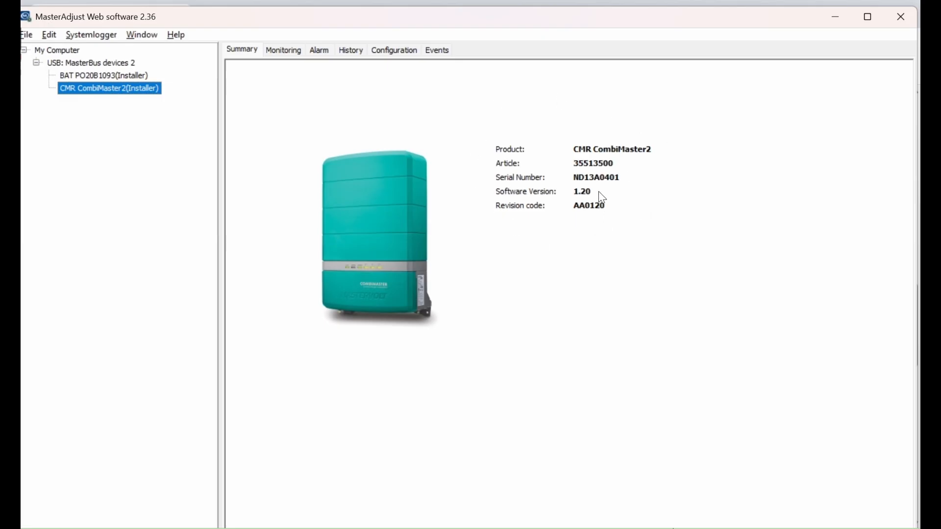
click(272, 52)
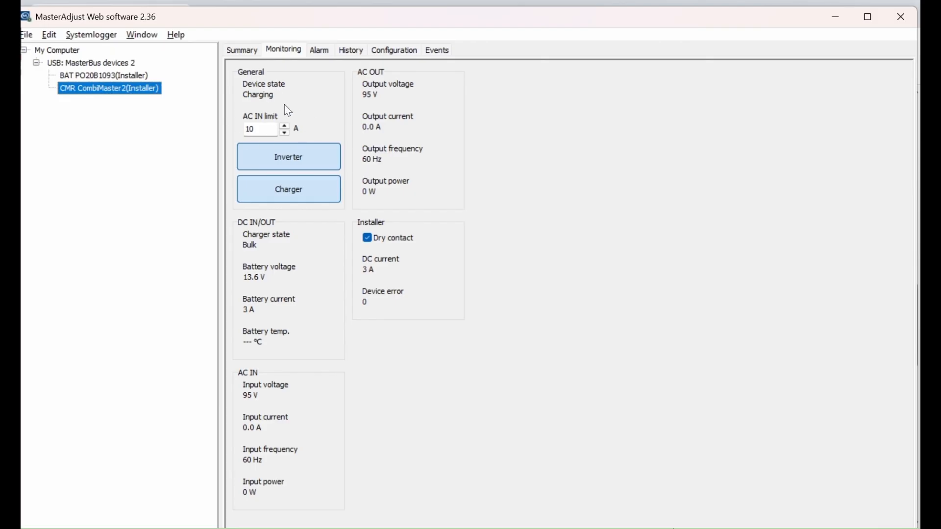
mouse_move(312, 131)
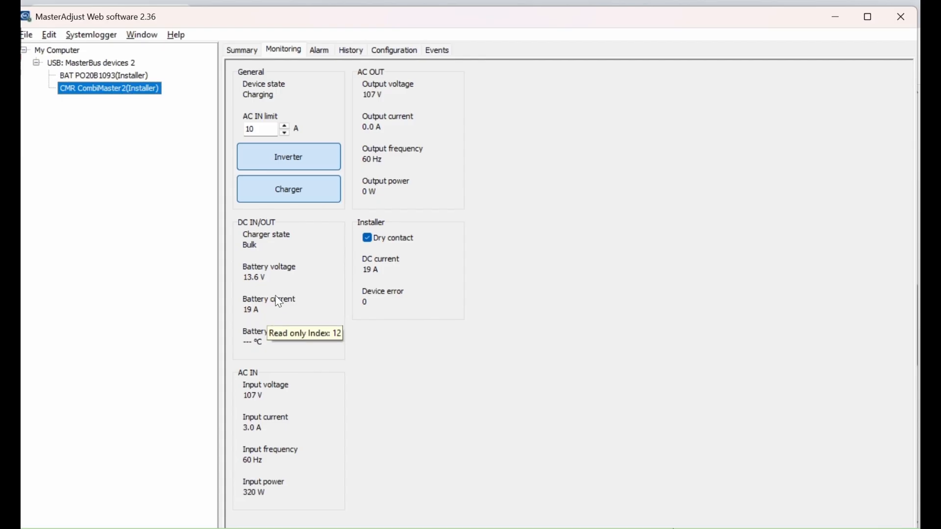
click(312, 194)
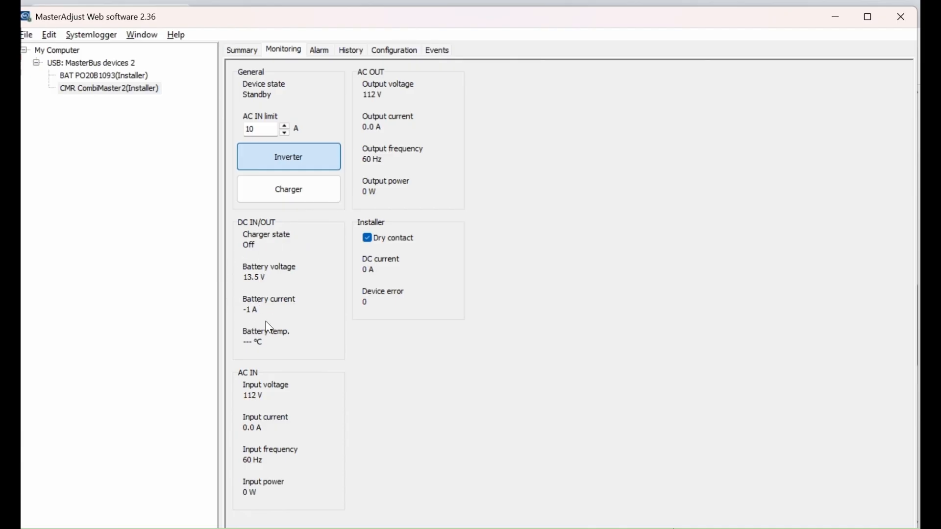
click(318, 193)
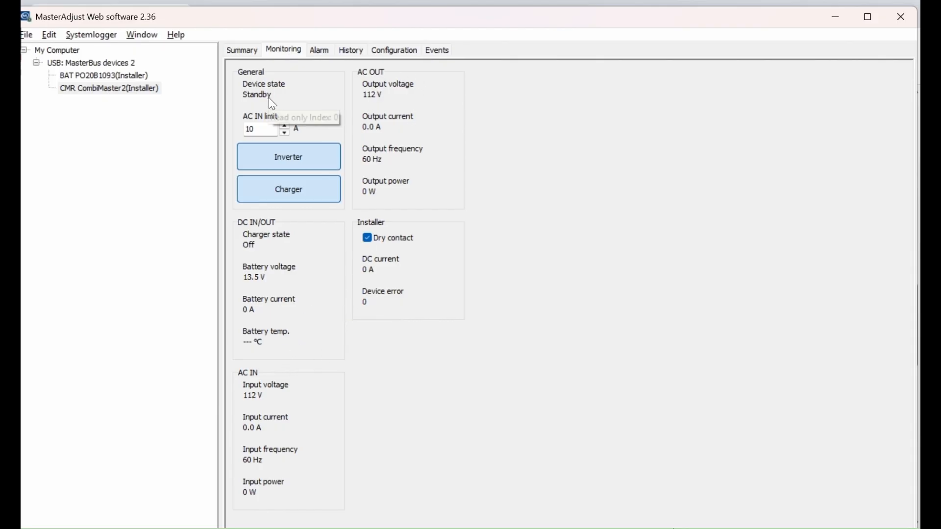
Review the CombiMaster2's alarms and its inverter and charger runtime history
click(320, 51)
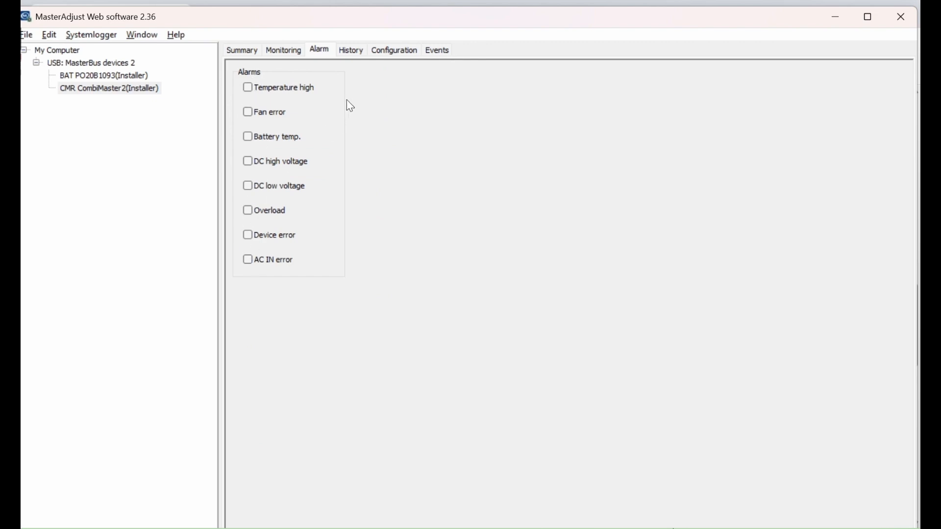
click(350, 51)
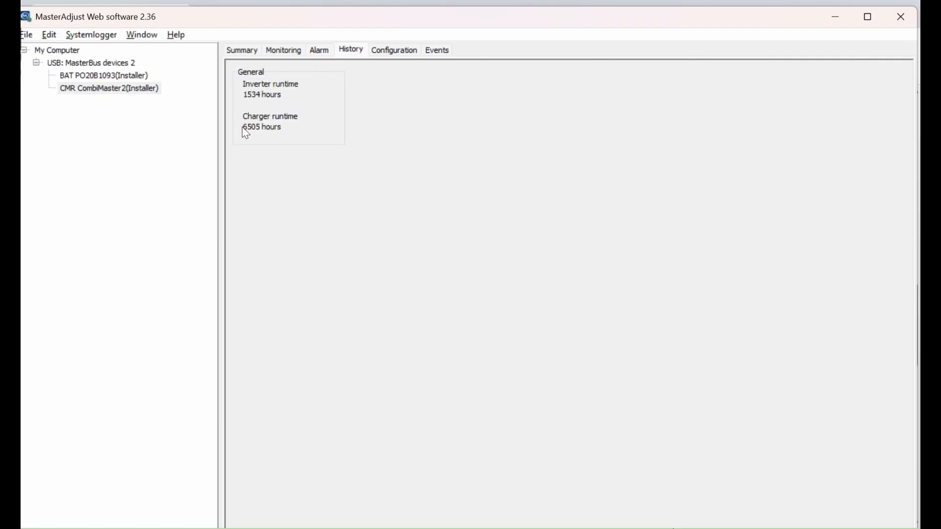
Rename the CombiMaster2 to "Inv/Charger" in its configuration
click(385, 54)
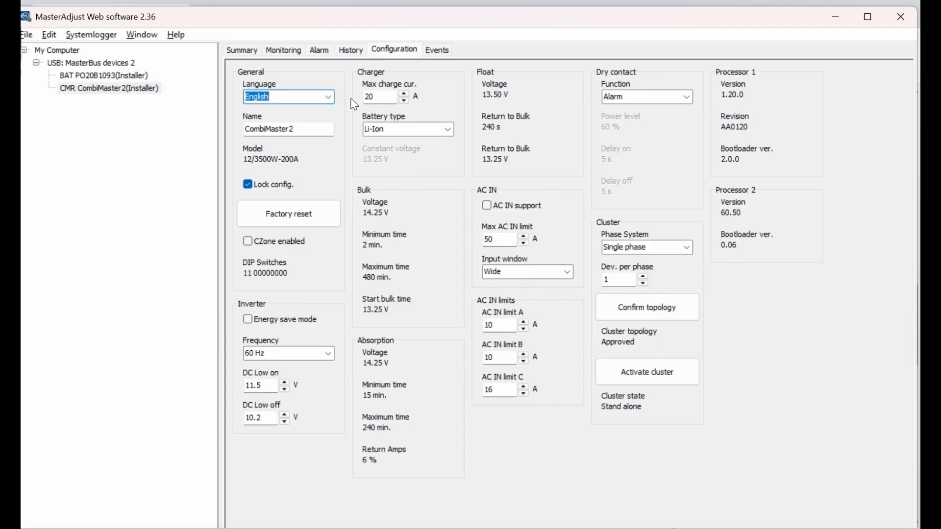
double_click(313, 129)
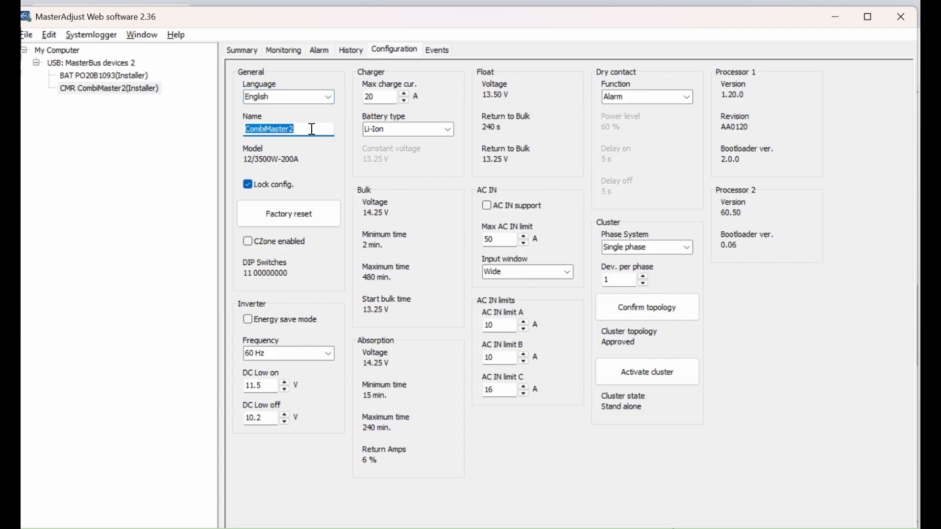
text(Inv/Charger)
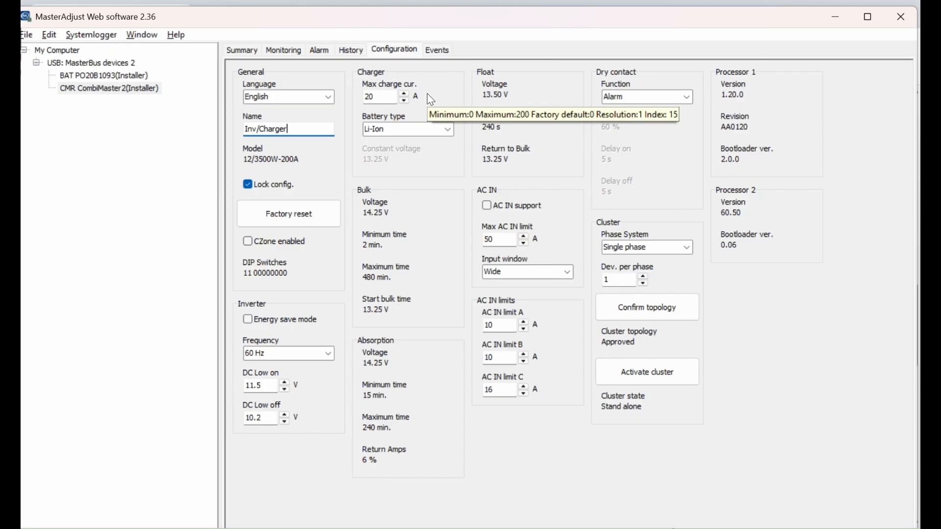
Review the charger's battery type options and choose Li-Ion
click(448, 130)
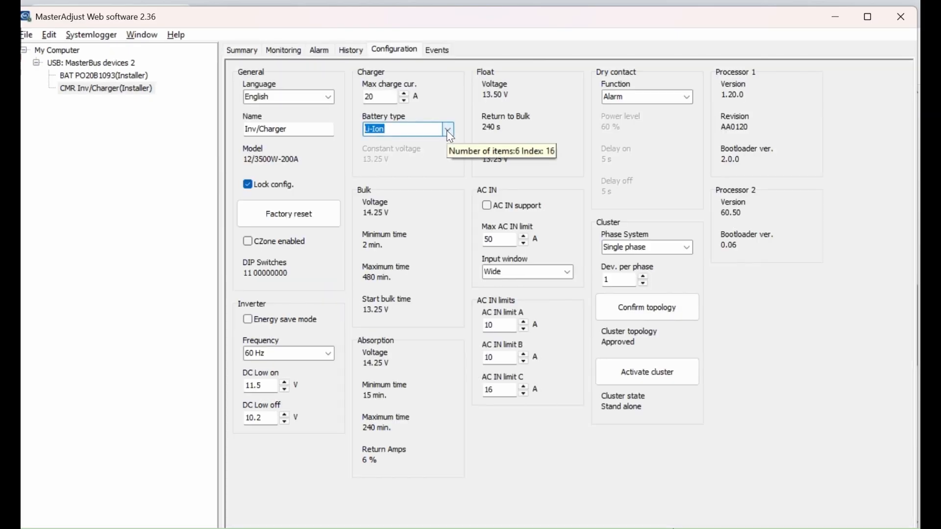
click(450, 132)
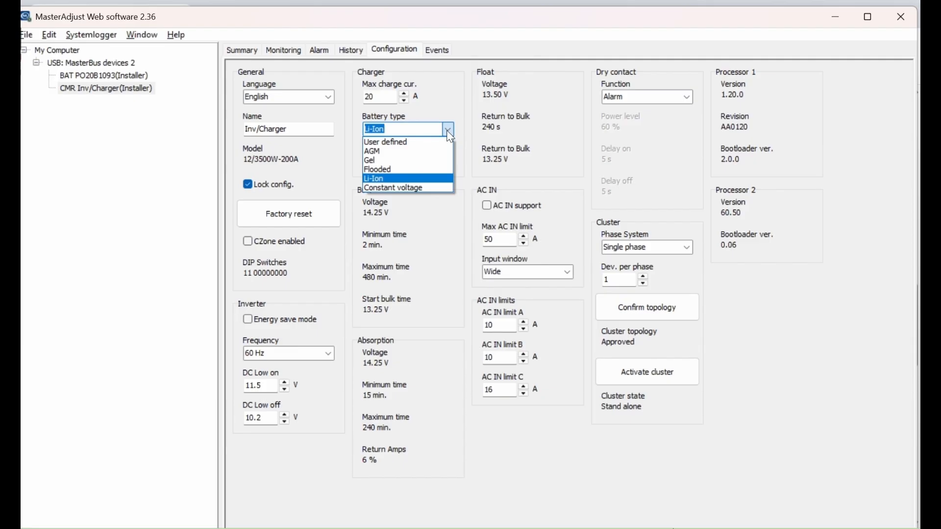
click(415, 179)
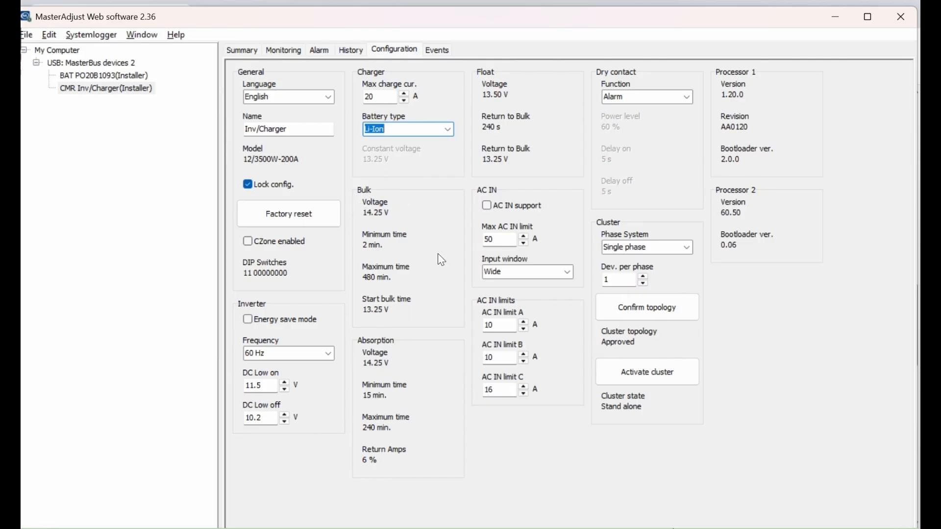
Try the User defined battery type to view its editable charge settings, and return to Li-Ion
click(448, 129)
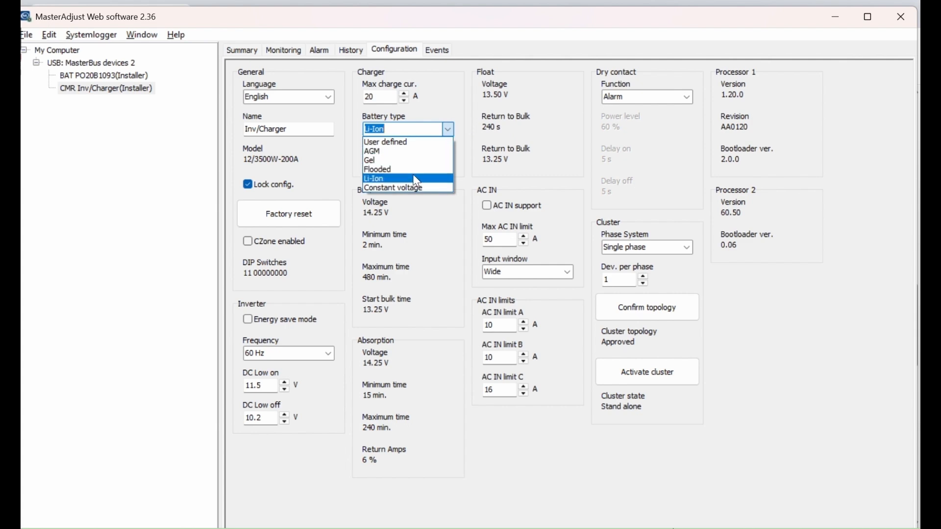
click(411, 142)
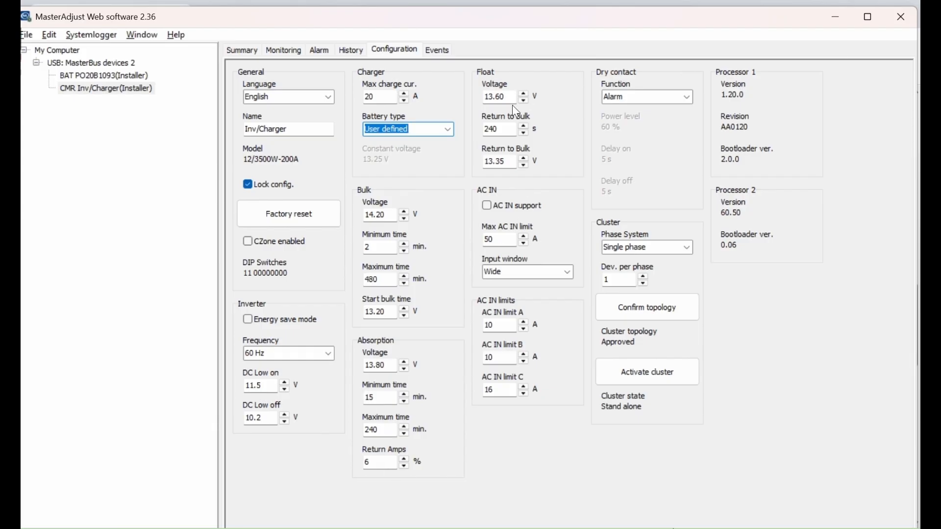
click(450, 131)
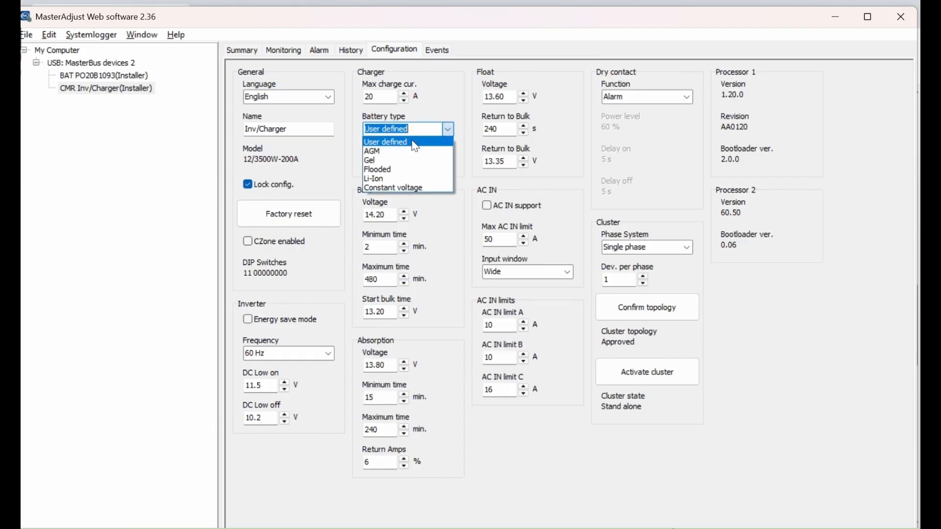
click(395, 179)
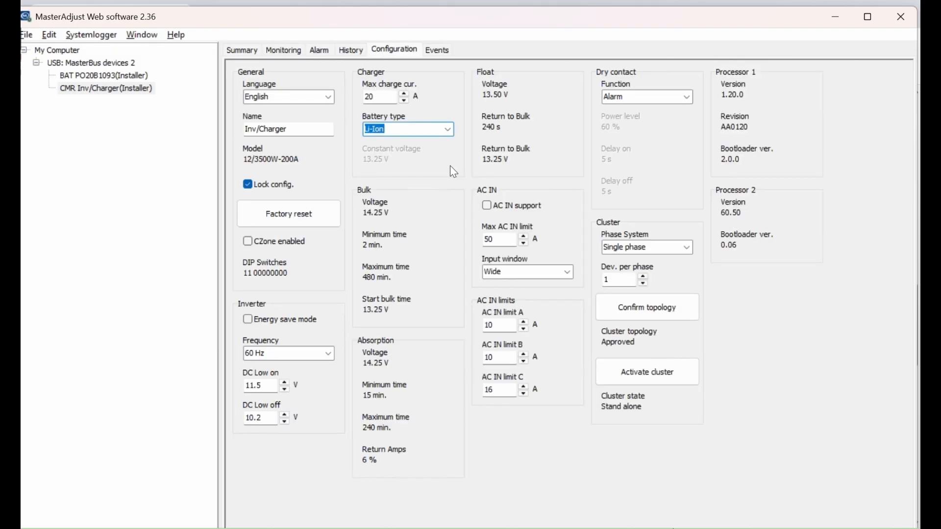
click(547, 210)
click(548, 211)
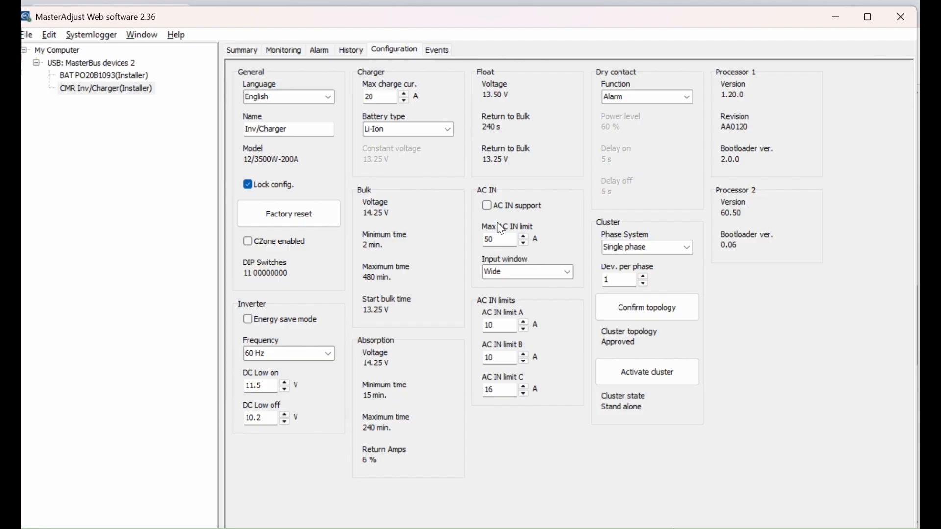
Open the monitoring data of the Inv/Charger device
click(289, 49)
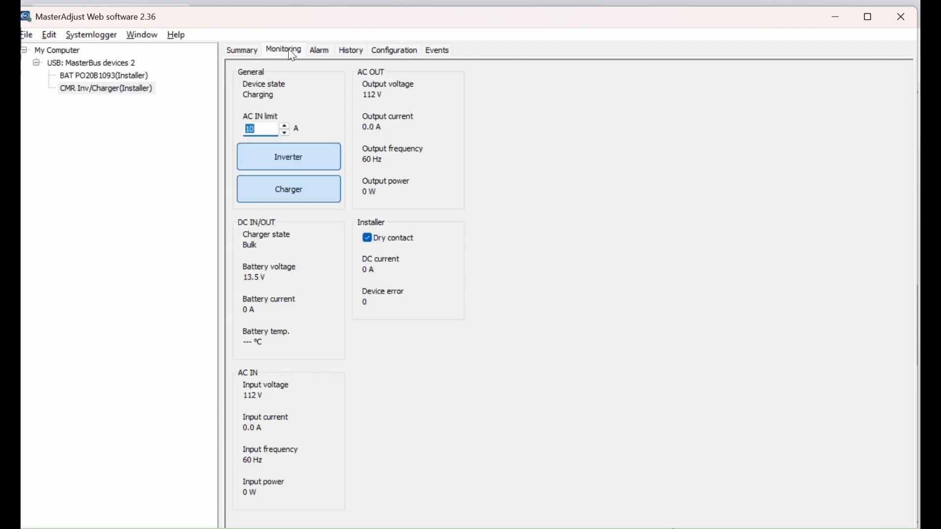
Review the Input window options for AC IN in the Inv/Charger's configuration, keeping Wide selected
click(378, 53)
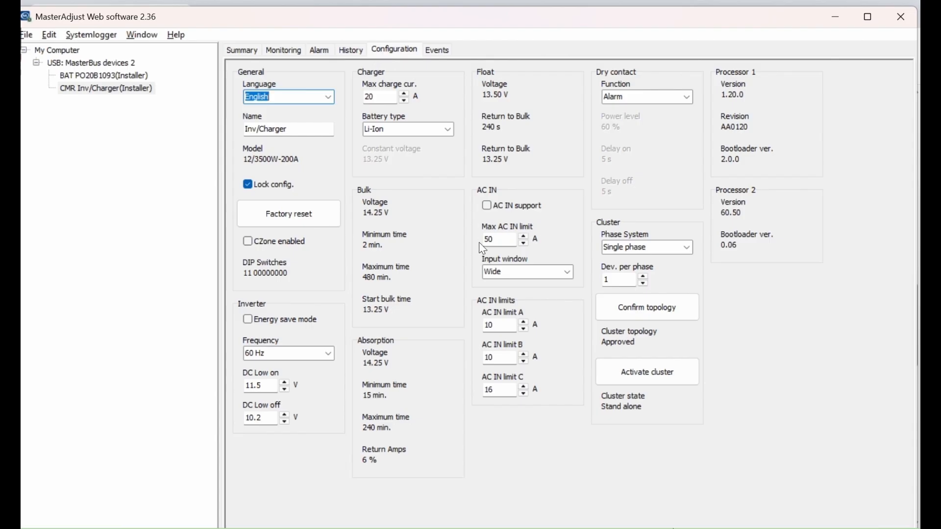
mouse_move(490, 239)
click(564, 272)
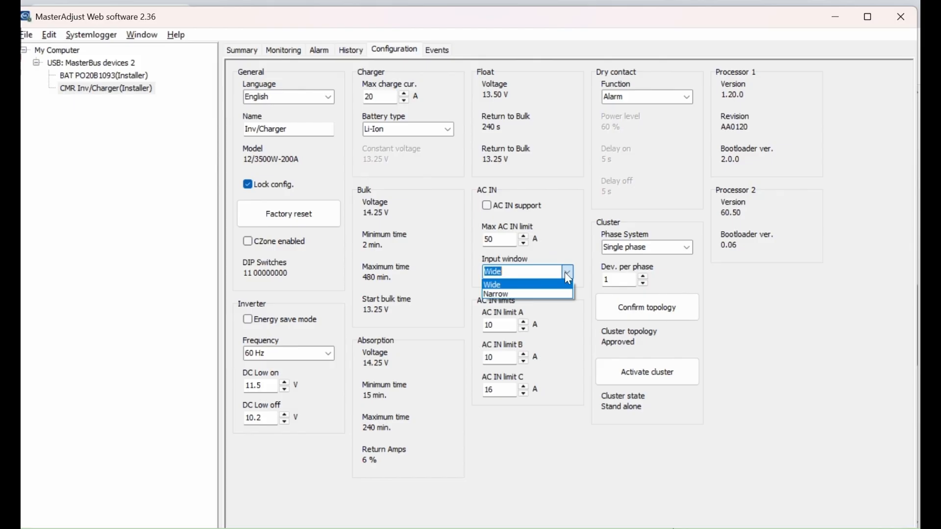
click(565, 272)
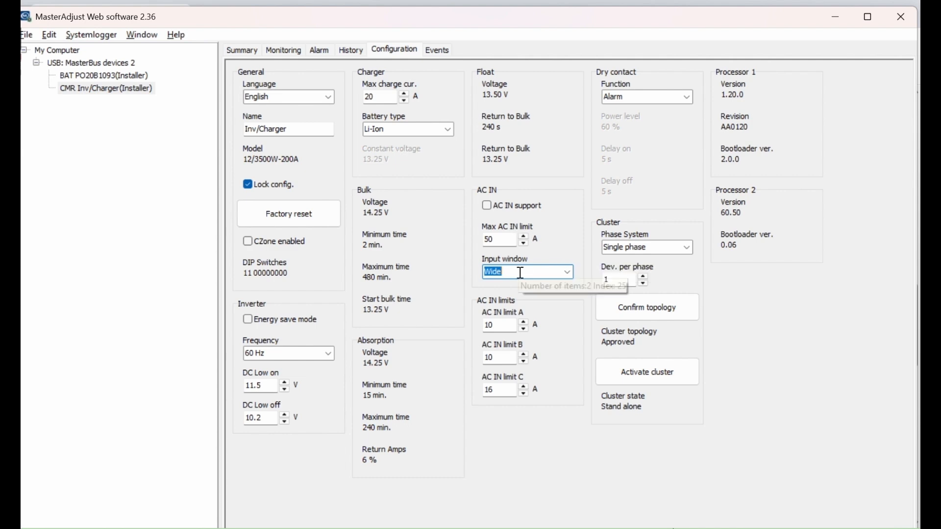
click(566, 274)
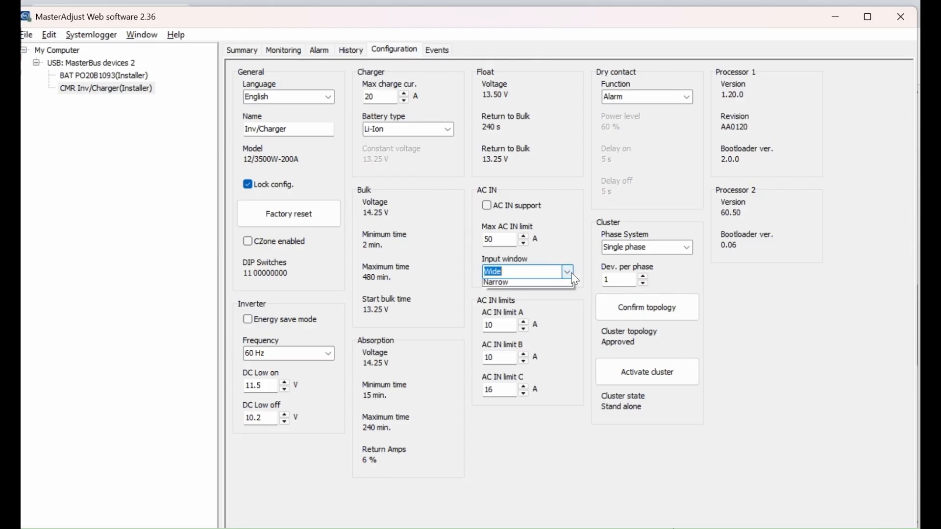
click(568, 279)
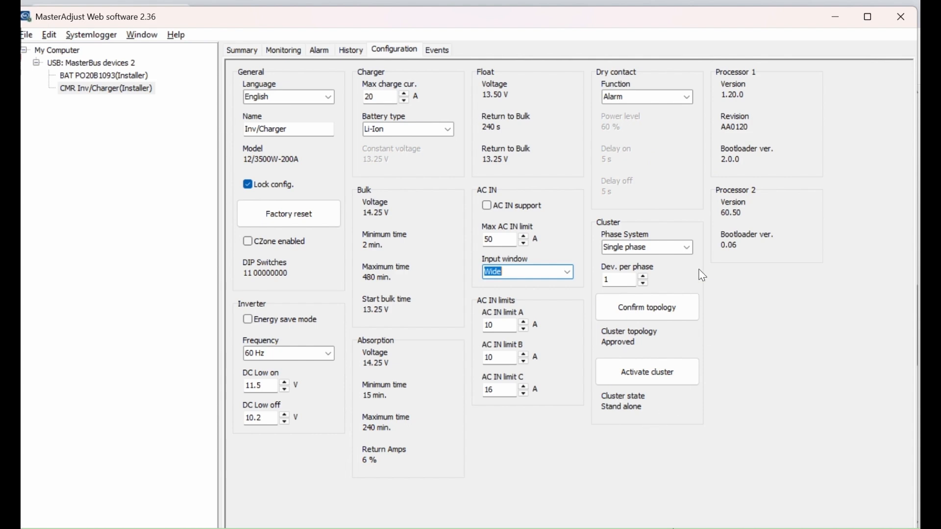
Review the cluster's Phase System options, keeping Single phase selected
click(686, 247)
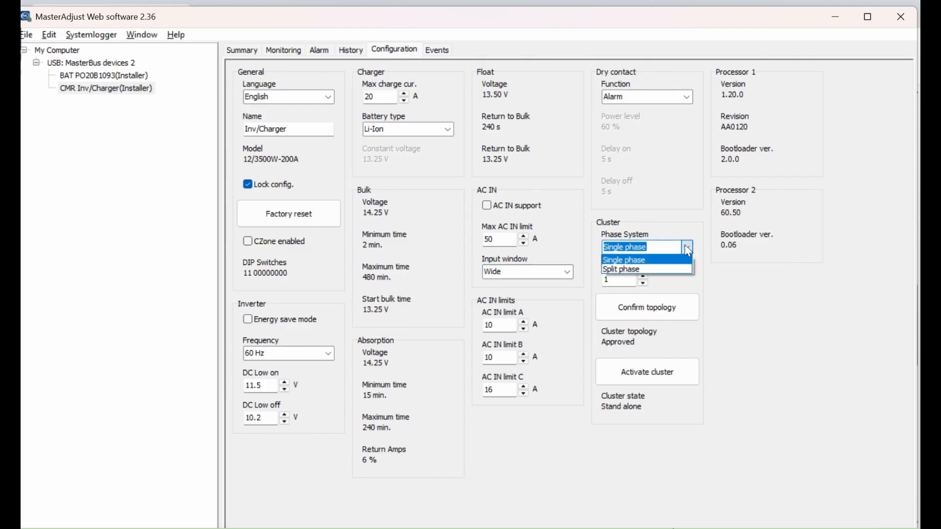
click(686, 248)
click(707, 272)
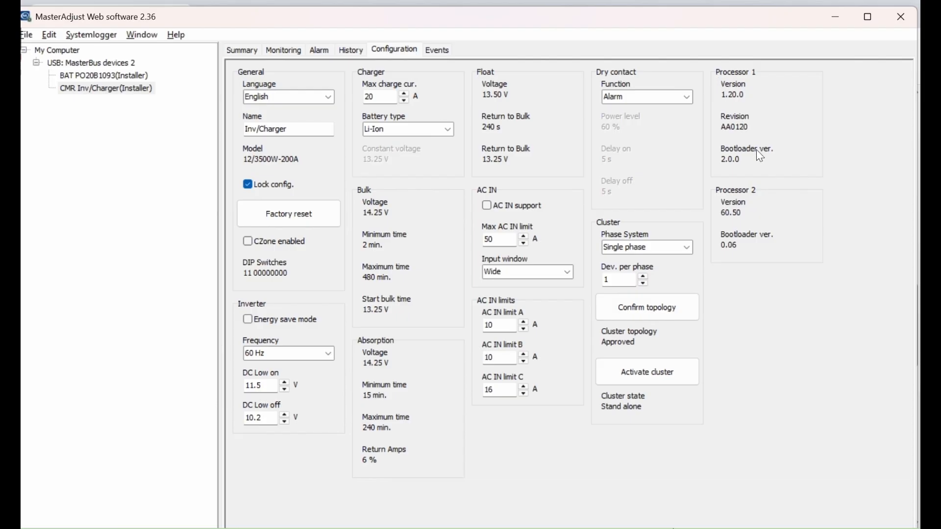
Open the event settings of the Inv/Charger device
click(437, 51)
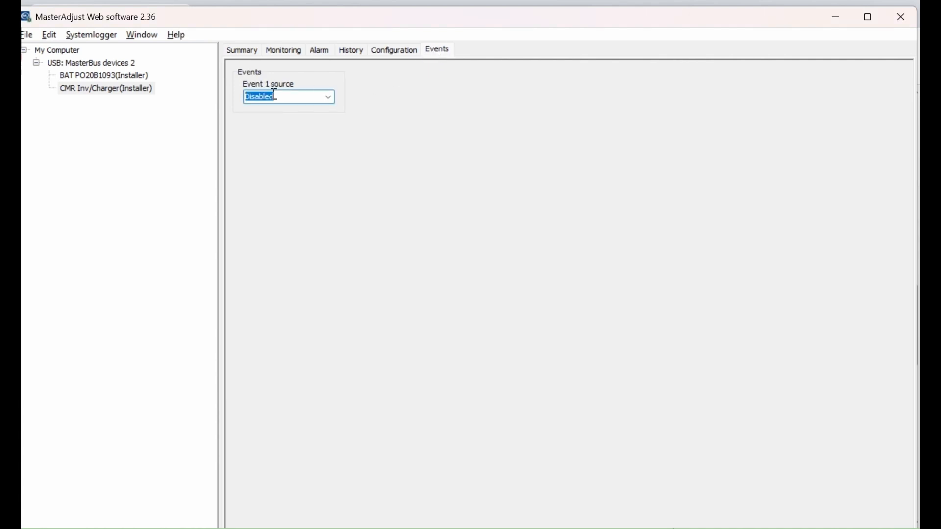